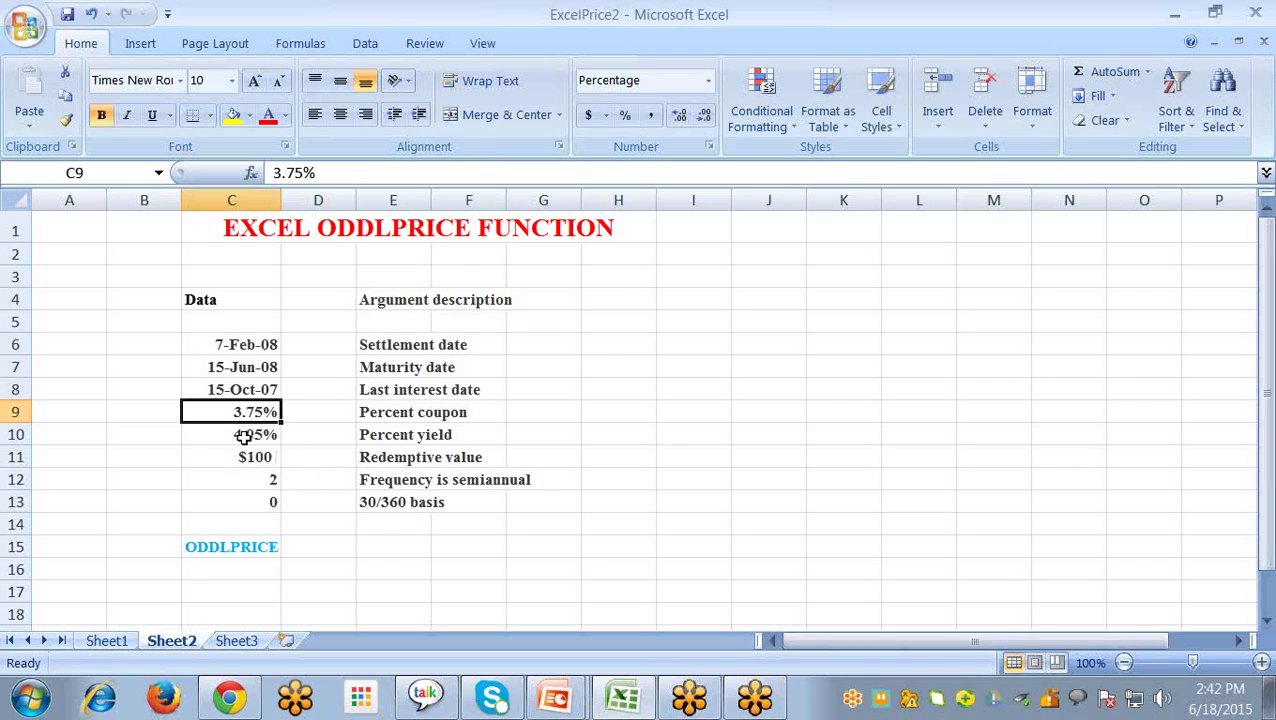
Review the percent yield, redemptive value, frequency and basis arguments in cells C10 through C13
click(256, 435)
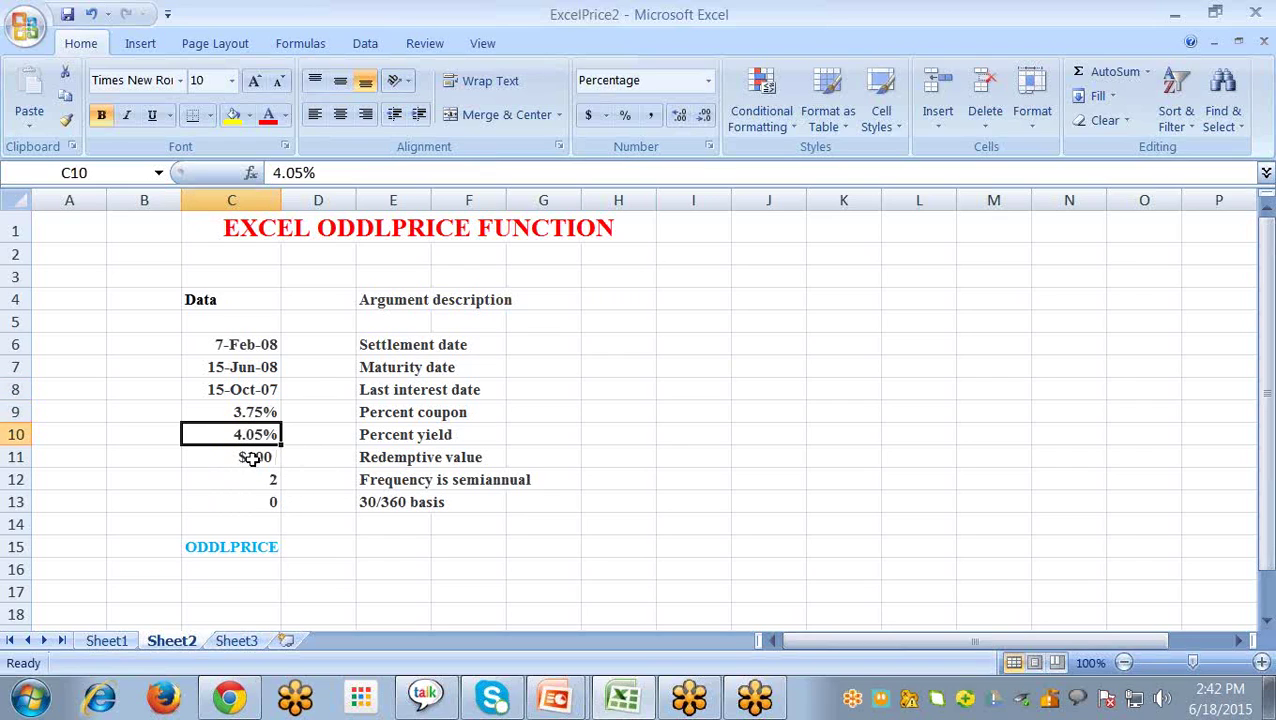
click(225, 458)
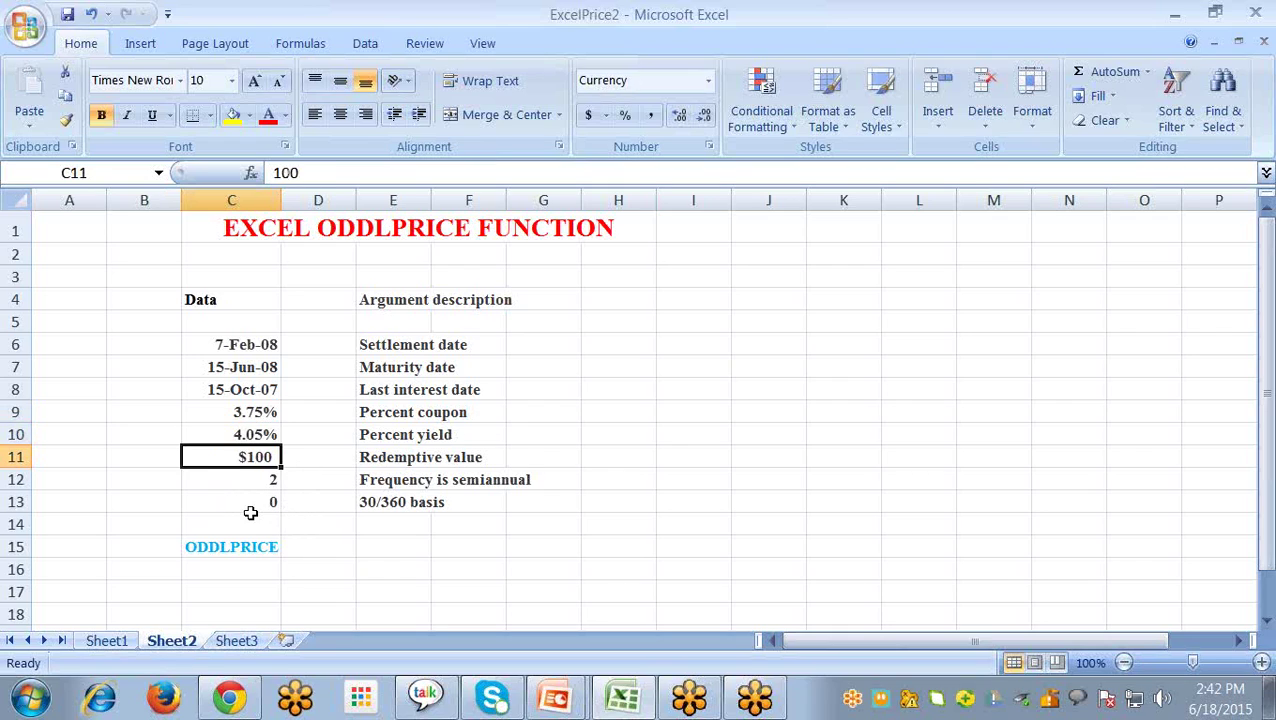
click(244, 484)
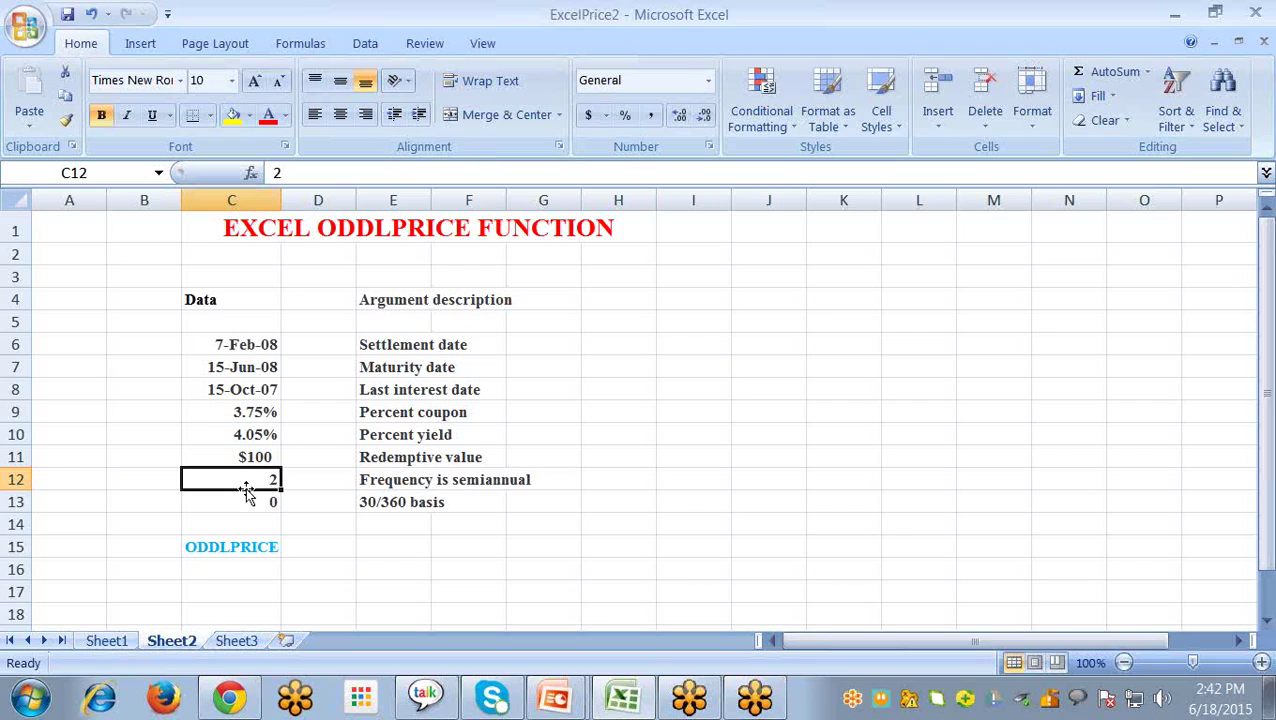
click(263, 506)
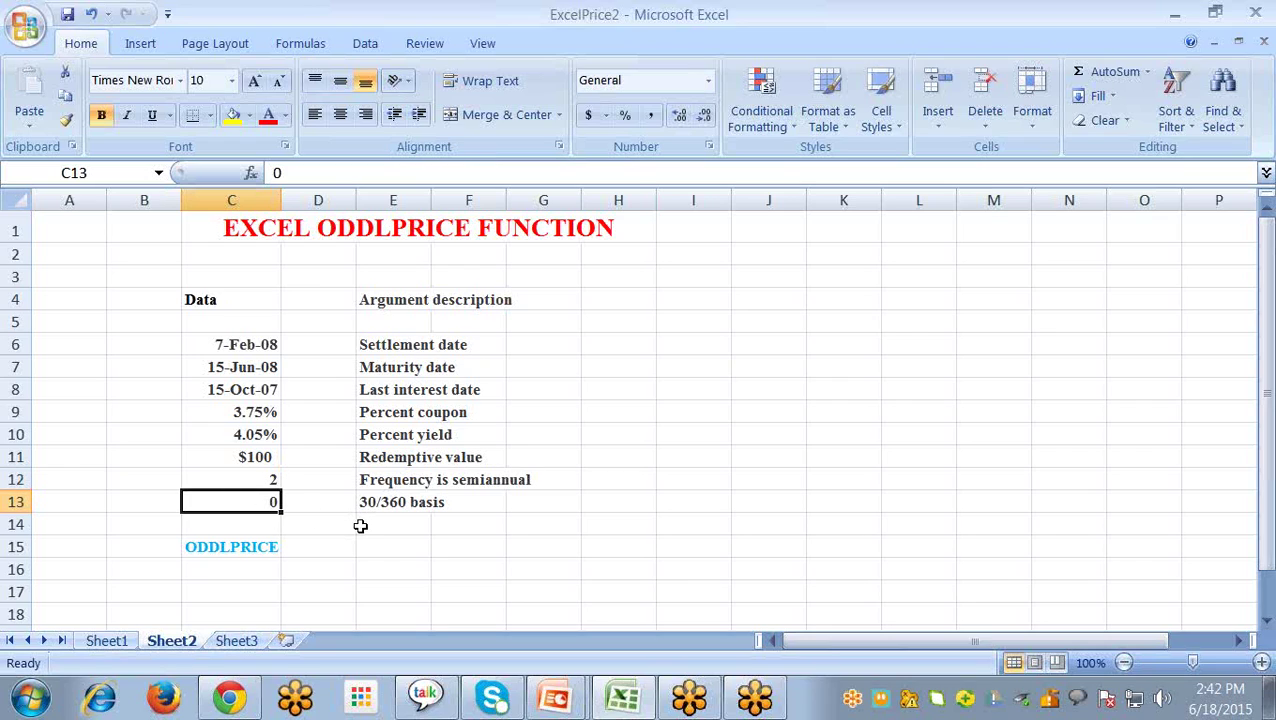
Start a formula in cell E15 beside the ODDLPRICE label using the ODDLPRICE function
click(428, 550)
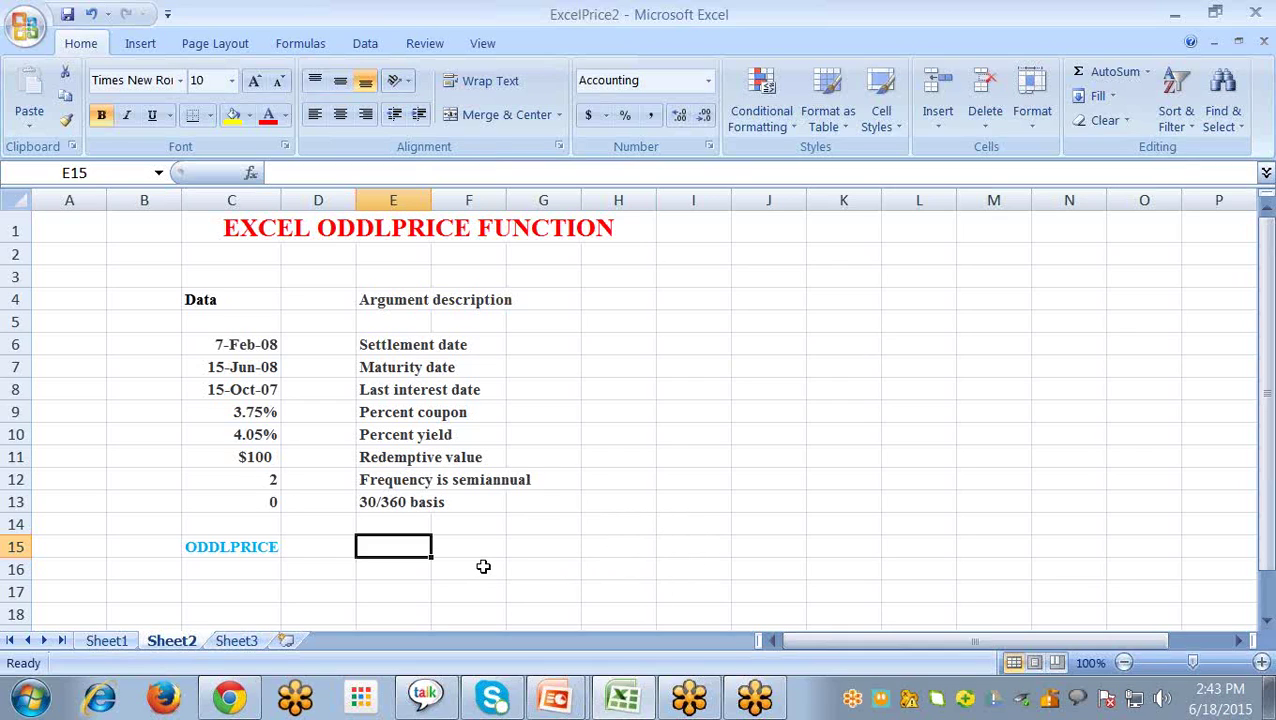
text(=)
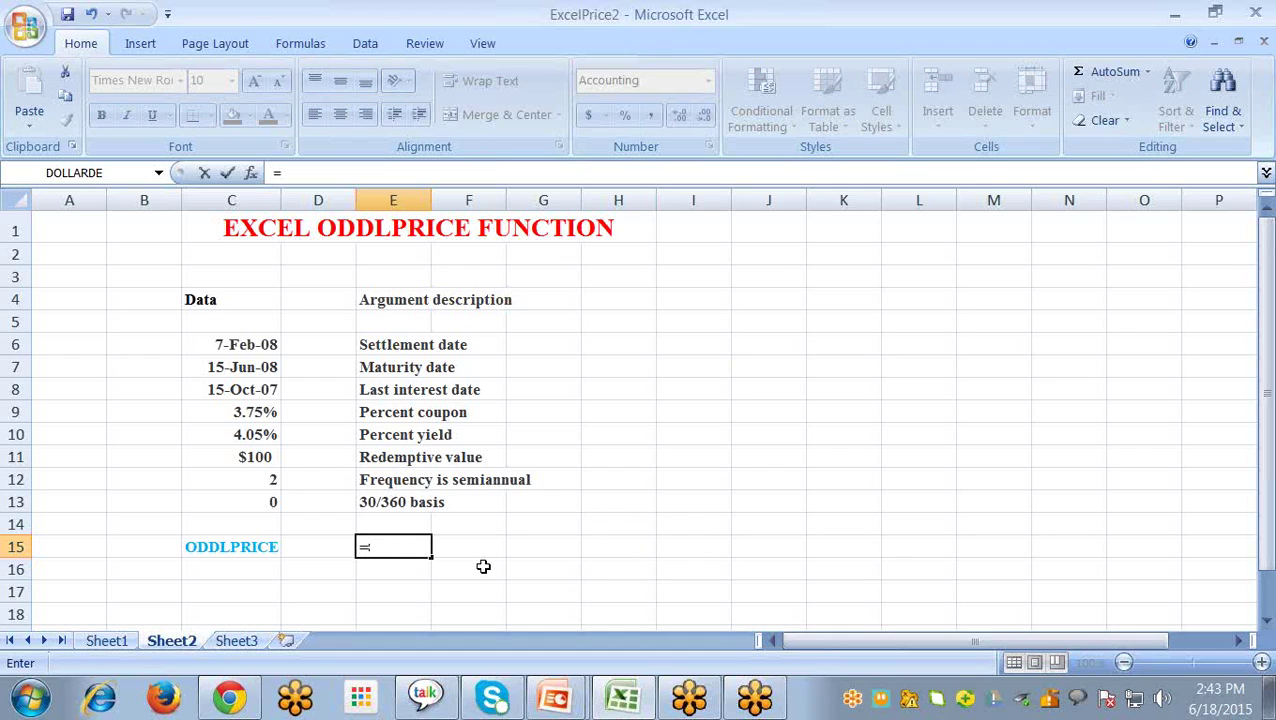
text(od)
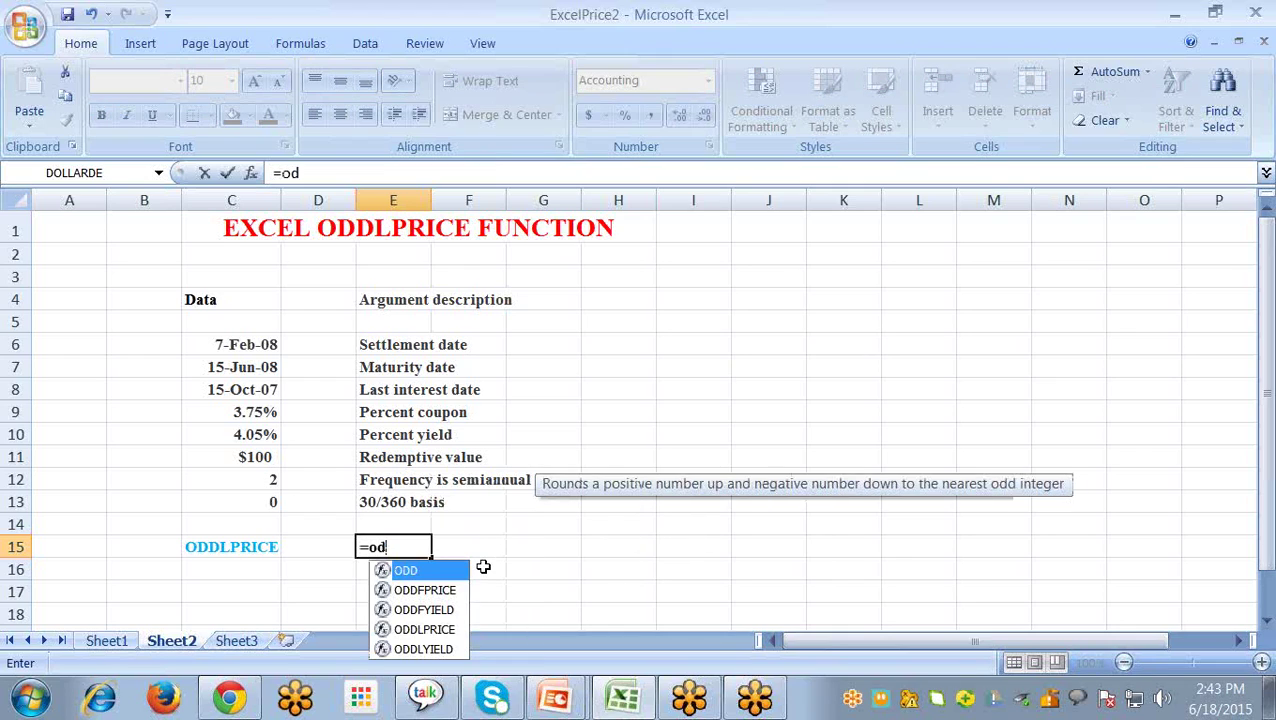
click(432, 630)
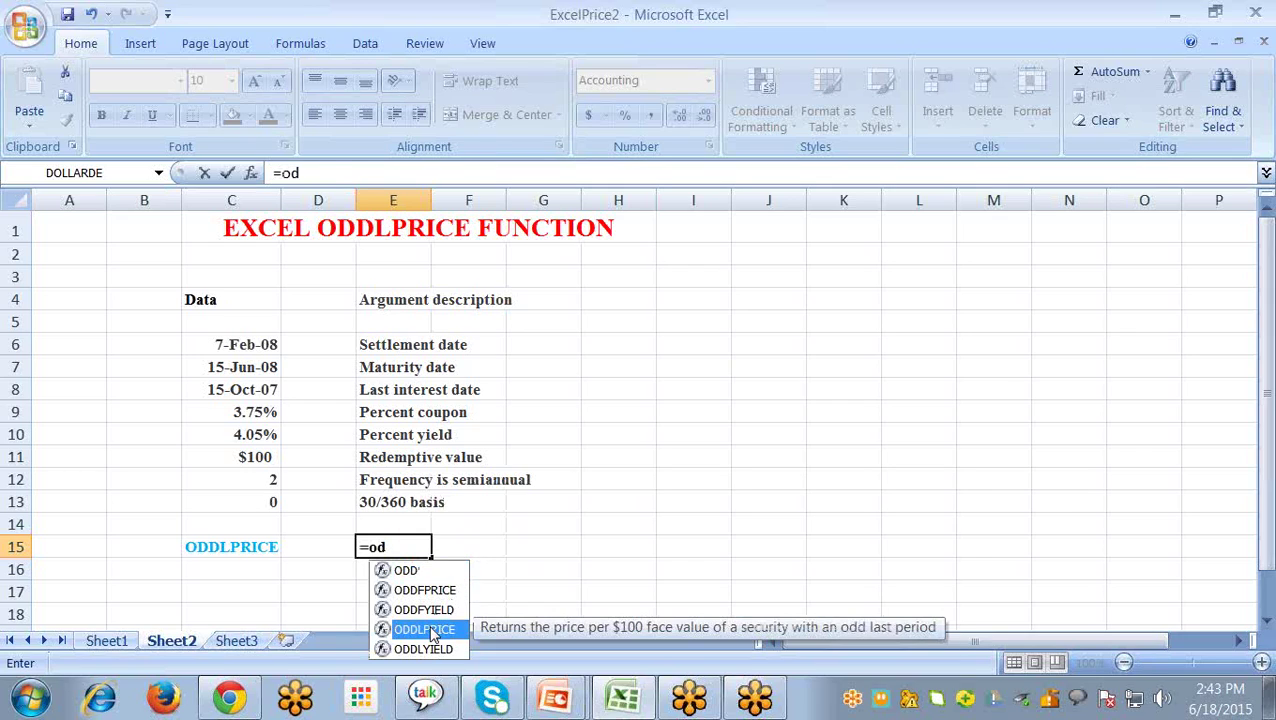
double_click(432, 630)
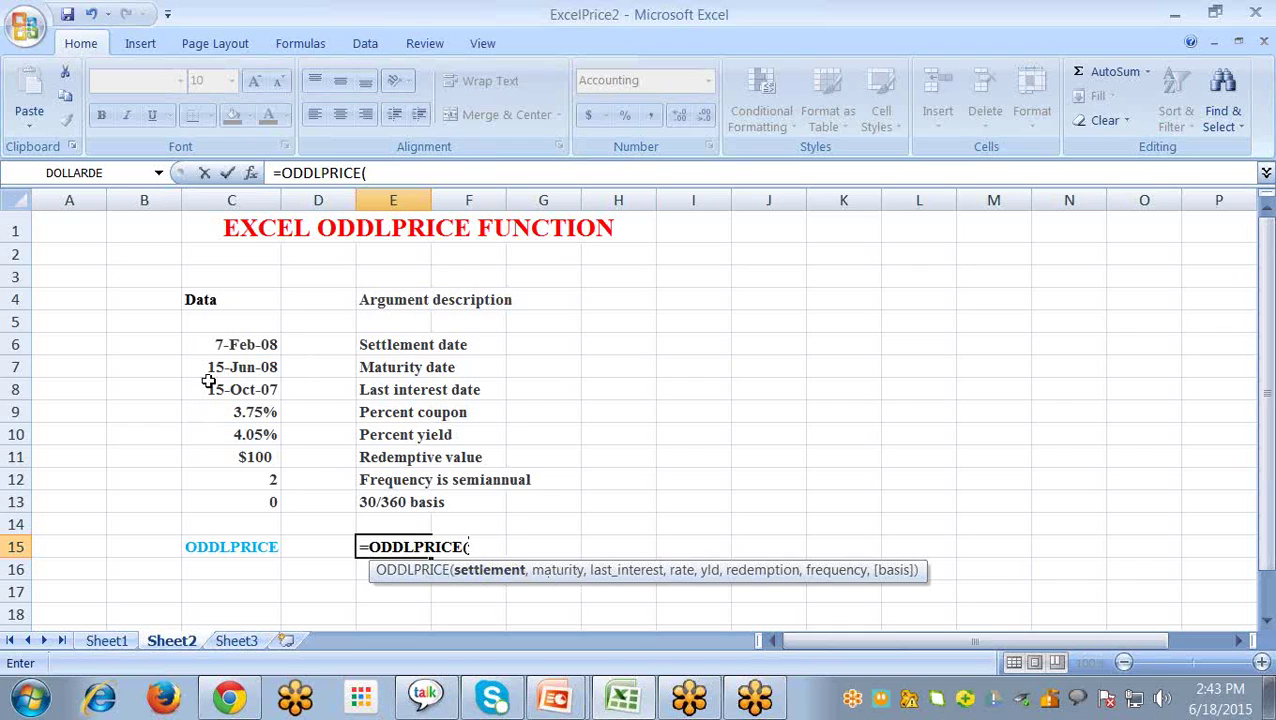
Supply the ODDLPRICE settlement, maturity and last interest arguments from cells C6, C7 and C8
click(238, 341)
text(,)
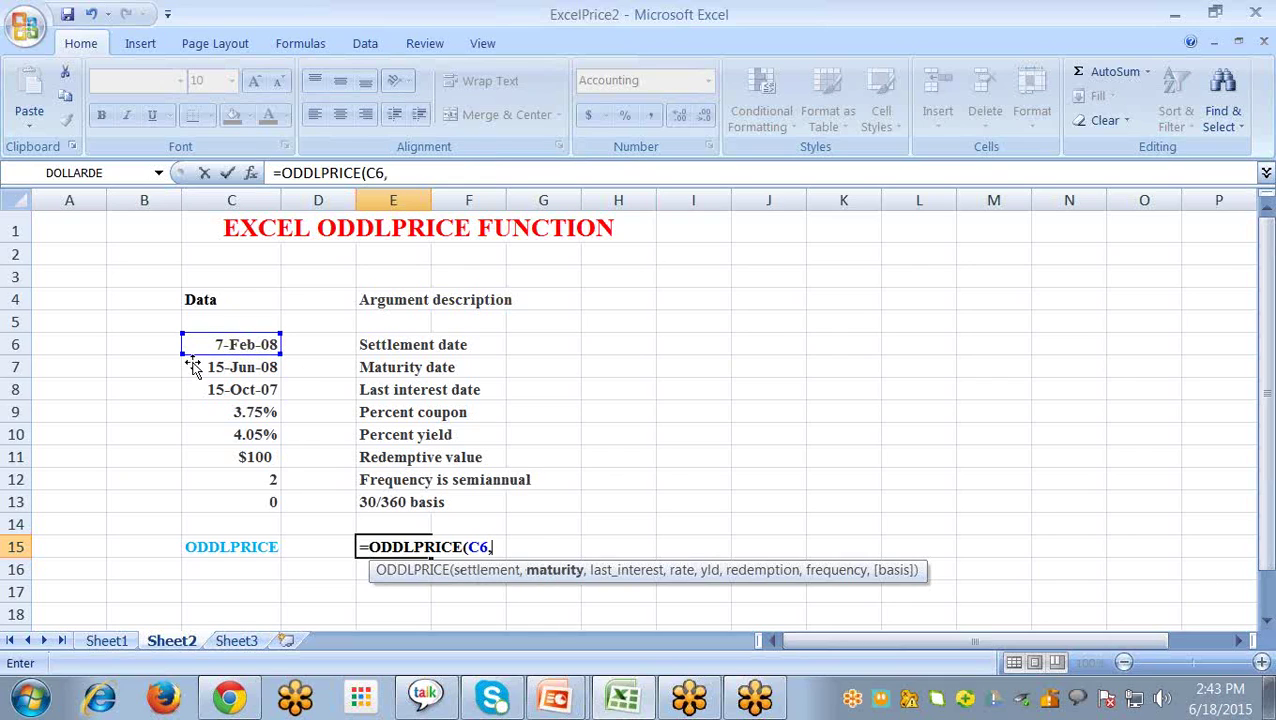
click(228, 373)
text(,)
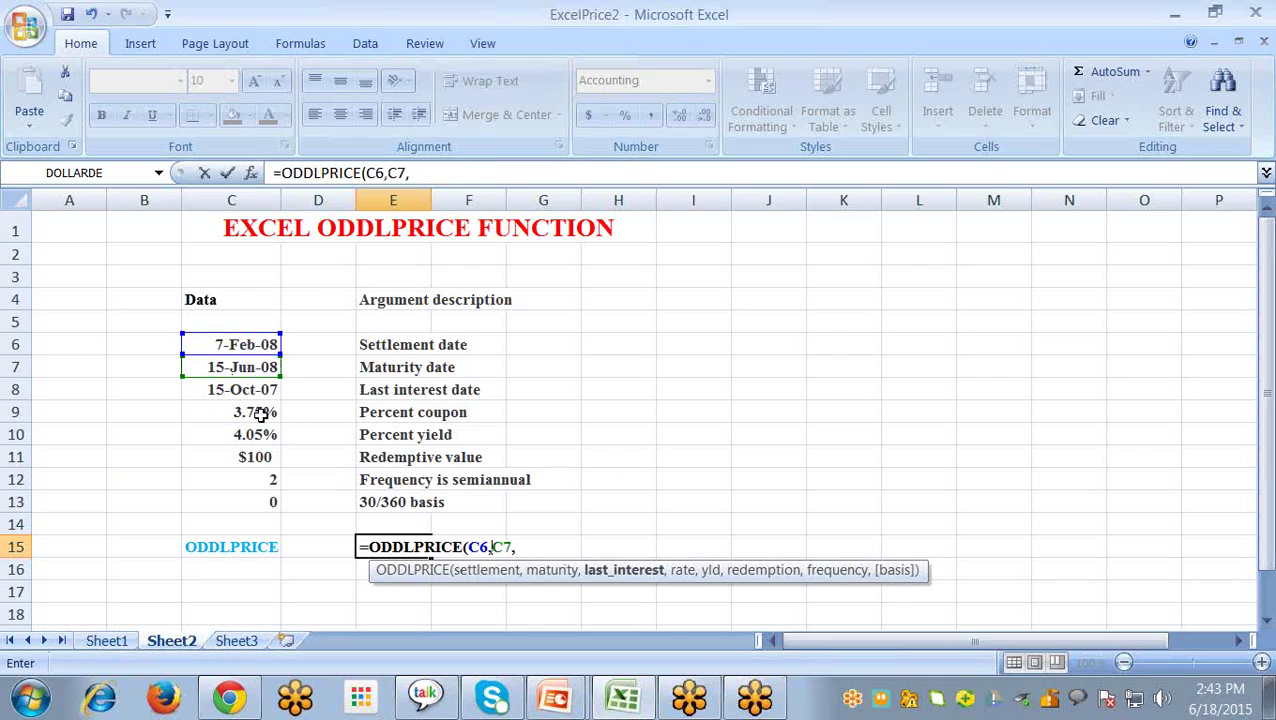
click(258, 389)
text(,)
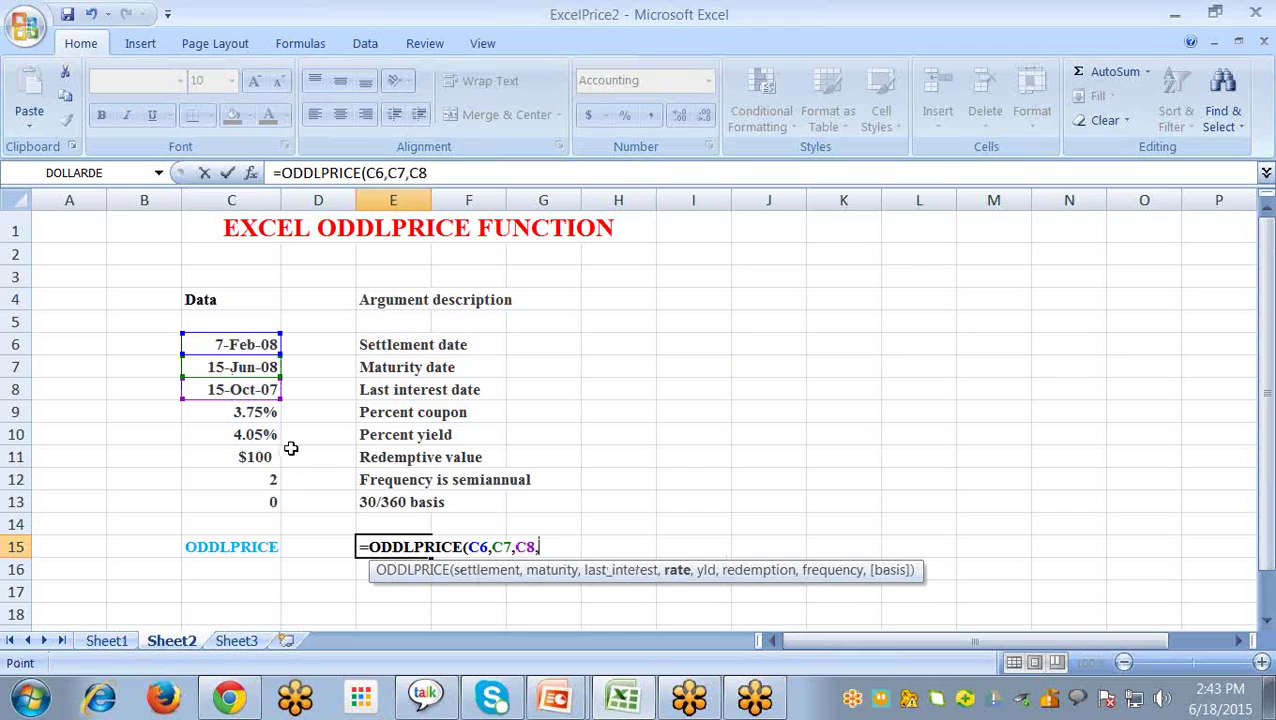
Supply the rate, yield, redemption, frequency and basis arguments from C9 through C13 and complete the ODDLPRICE formula
click(239, 412)
text(,)
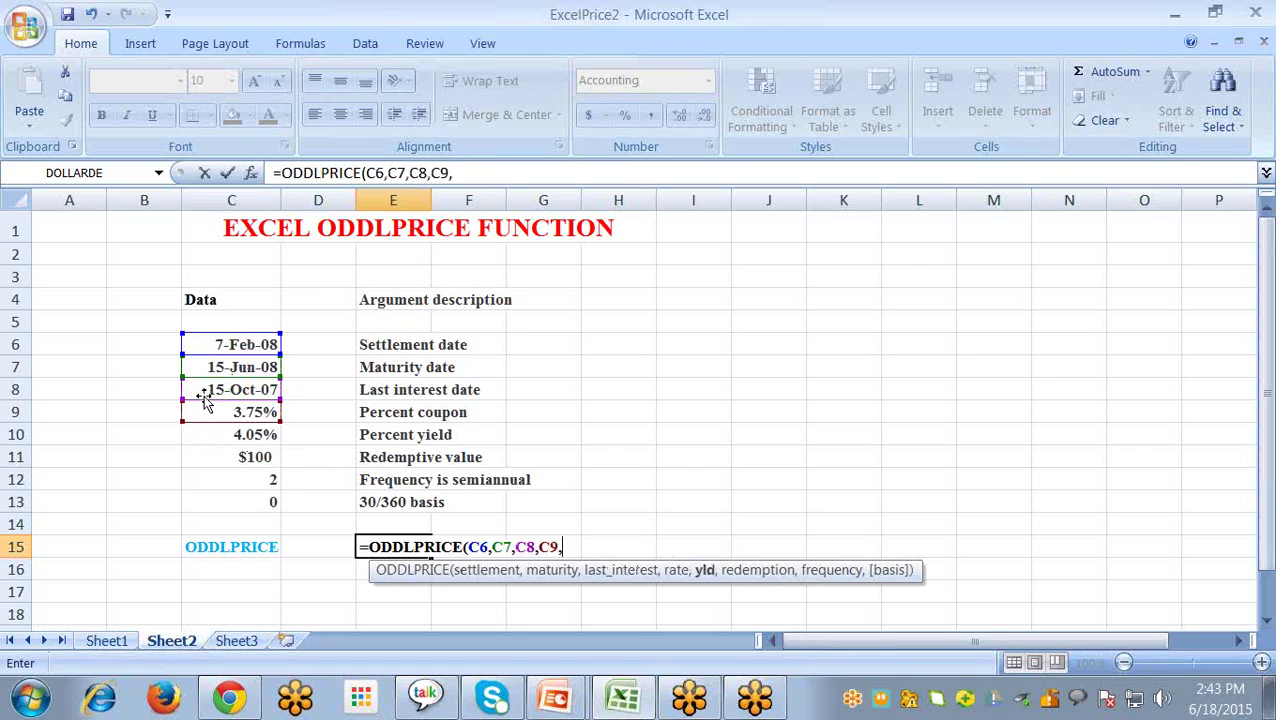
click(229, 433)
text(,)
click(236, 460)
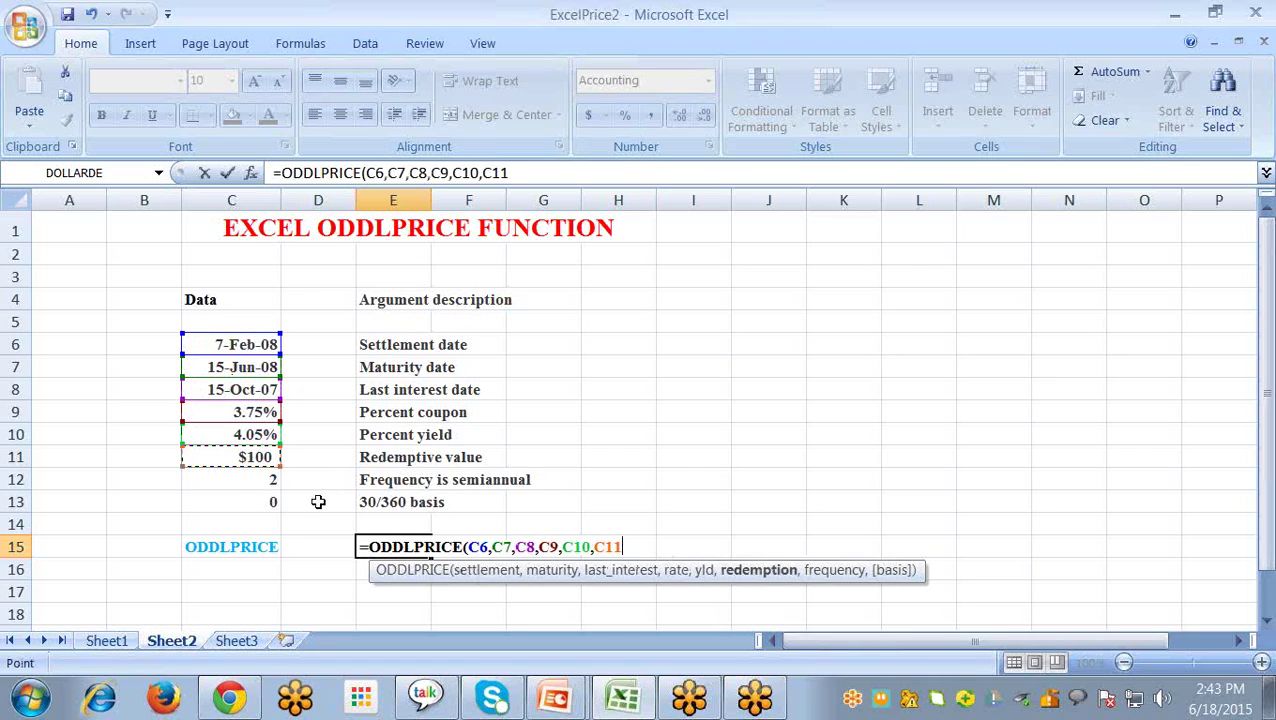
text(,)
click(252, 480)
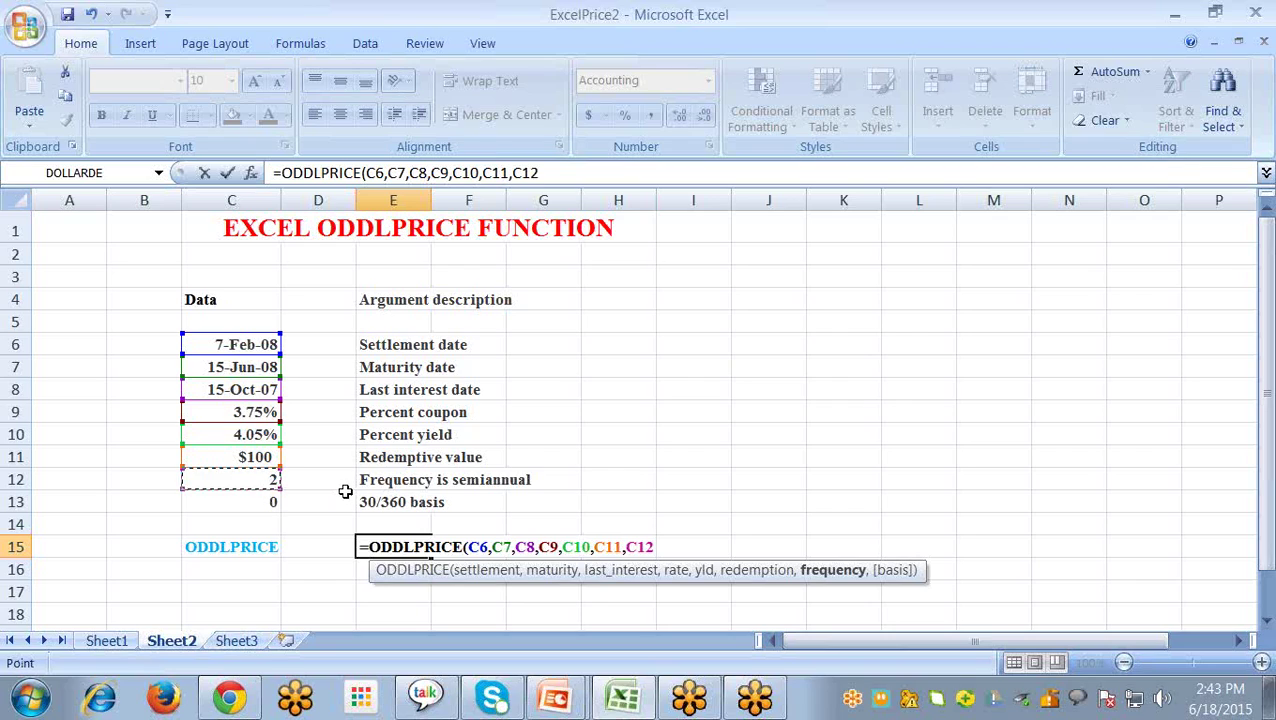
text(,)
click(268, 503)
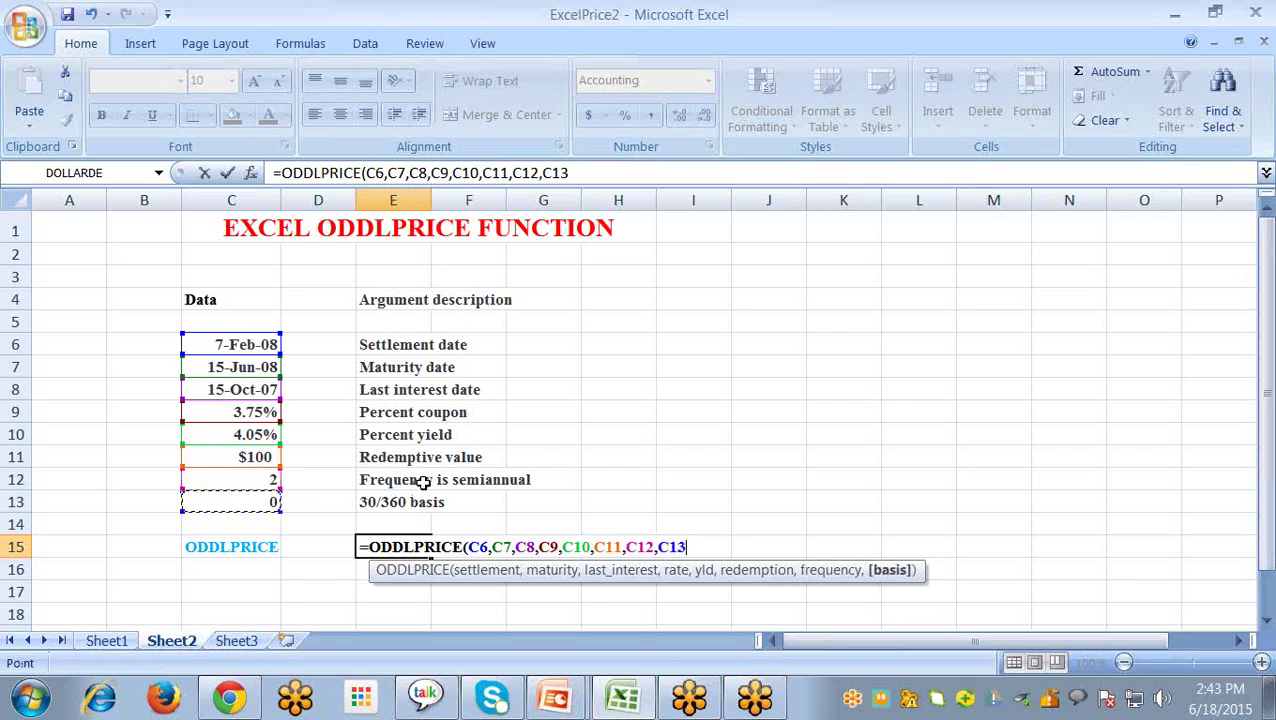
text())
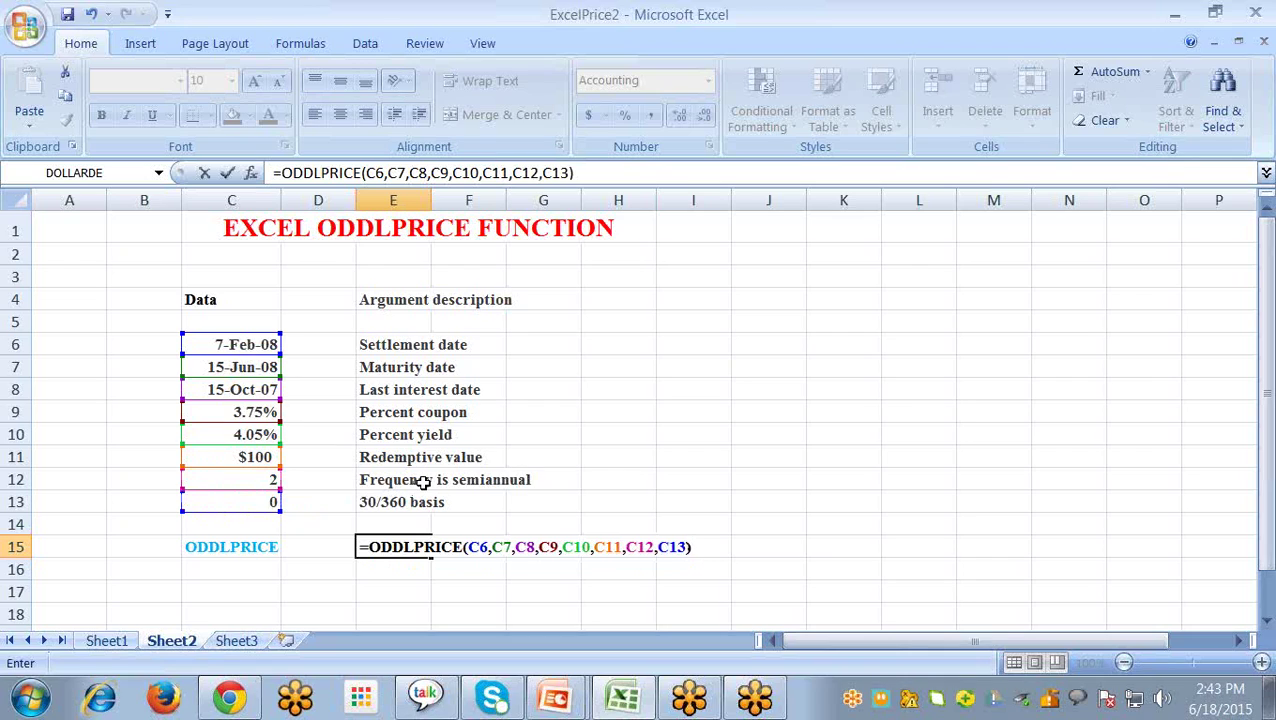
key(Return)
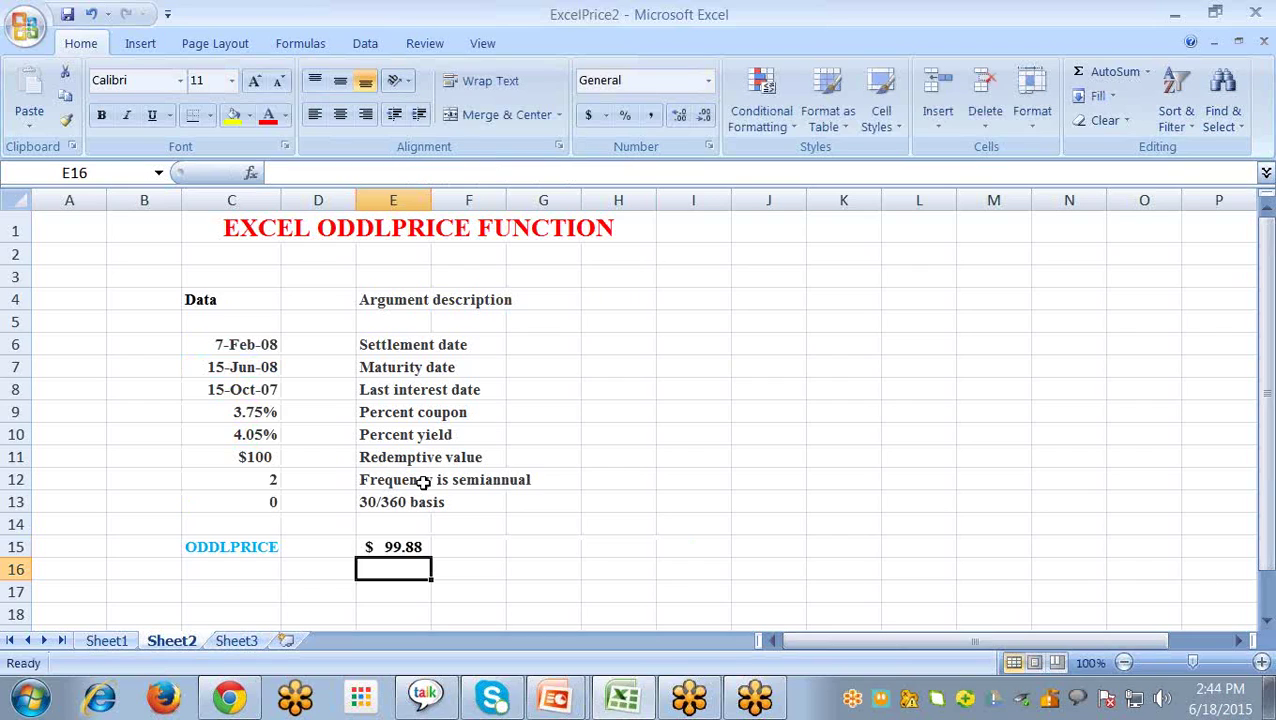
Switch to the Financial Function6(Price) PowerPoint slide show and advance to the TBILLPRICE slide
mouse_move(562, 700)
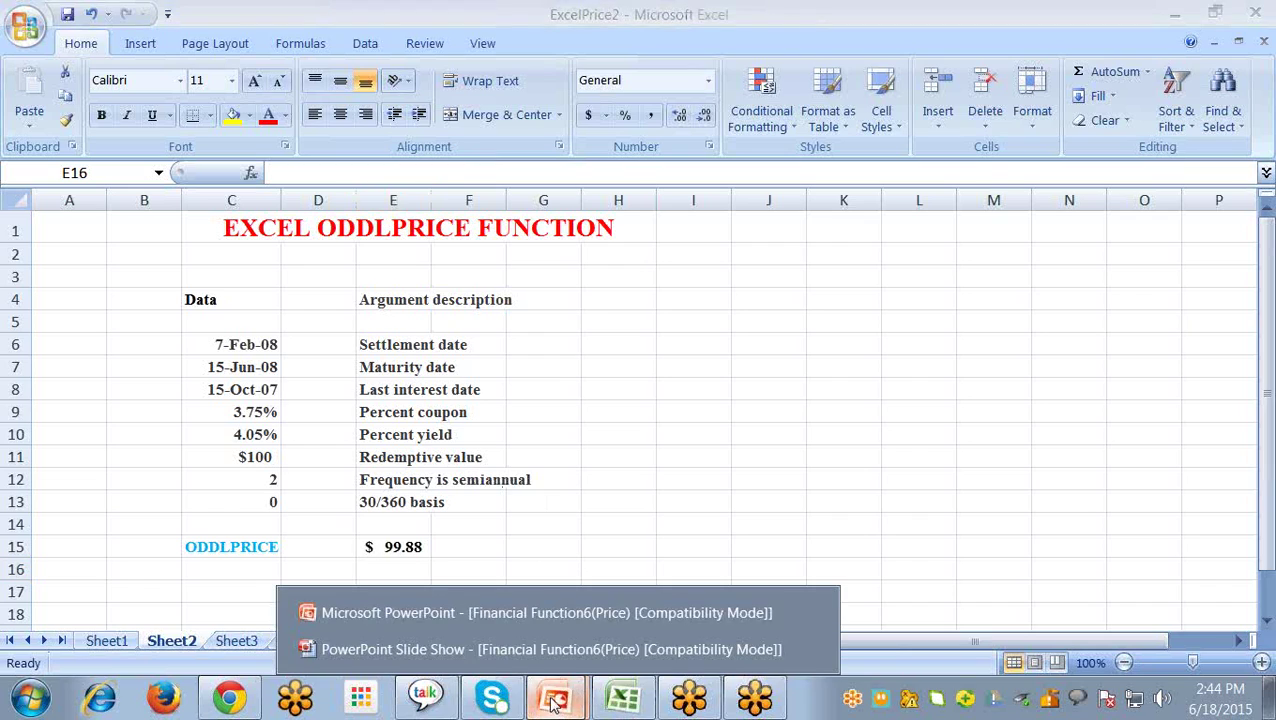
click(485, 650)
click(777, 465)
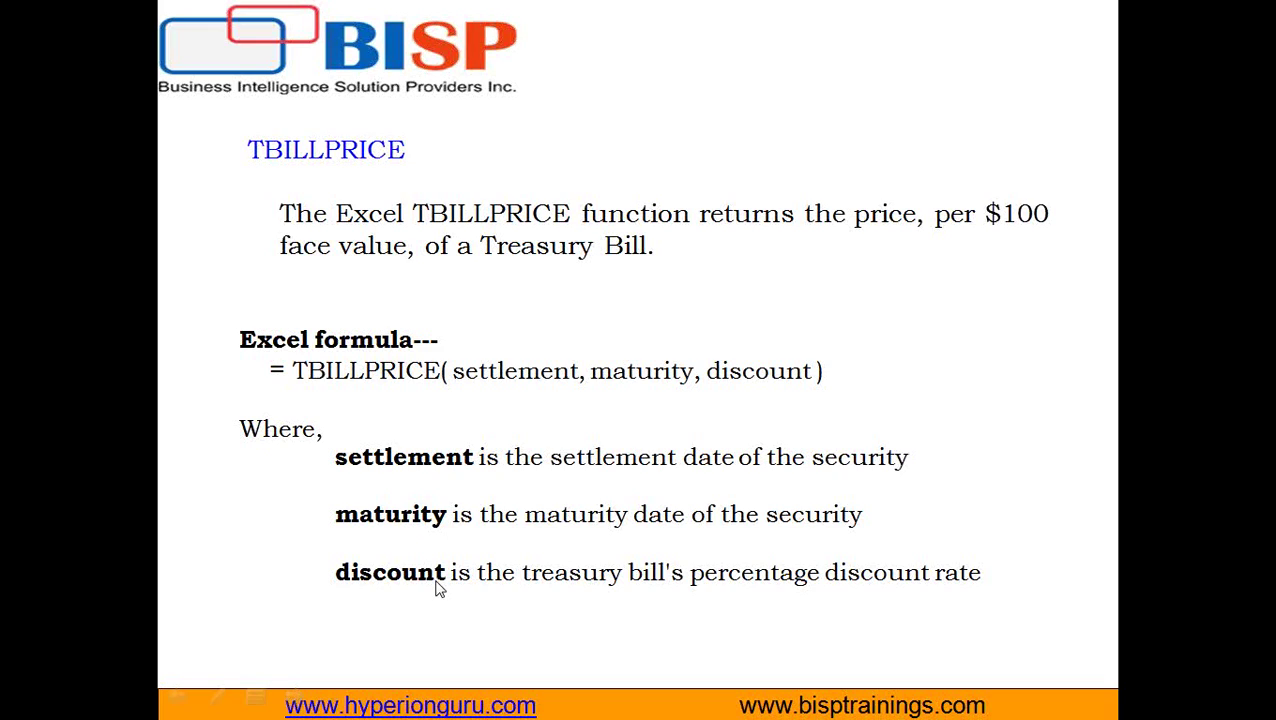
Switch back to the ExcelPrice2 workbook in Excel and open Sheet3 with the TBILLPRICE example
key(alt+Tab)
key(alt+Tab)
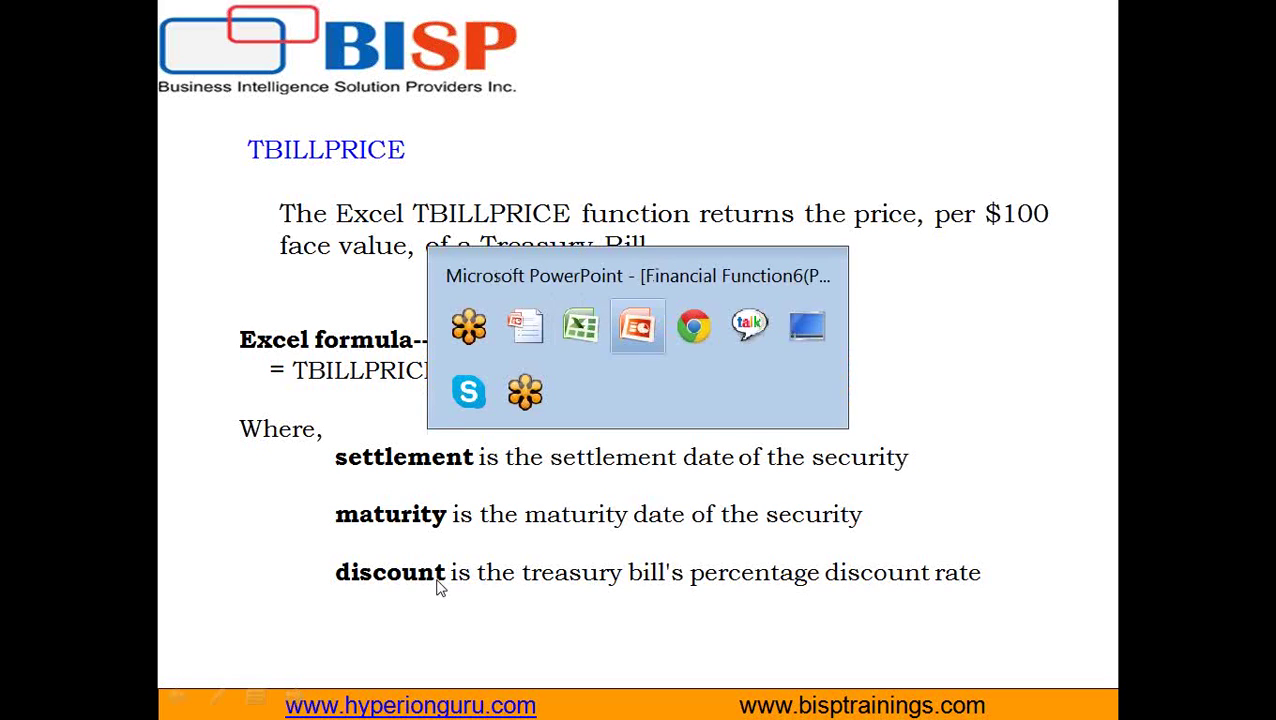
key(alt+Tab)
key(alt+Tab)
key(alt+Tab)
key(alt+Tab)
key(alt+Tab)
key(alt+Tab)
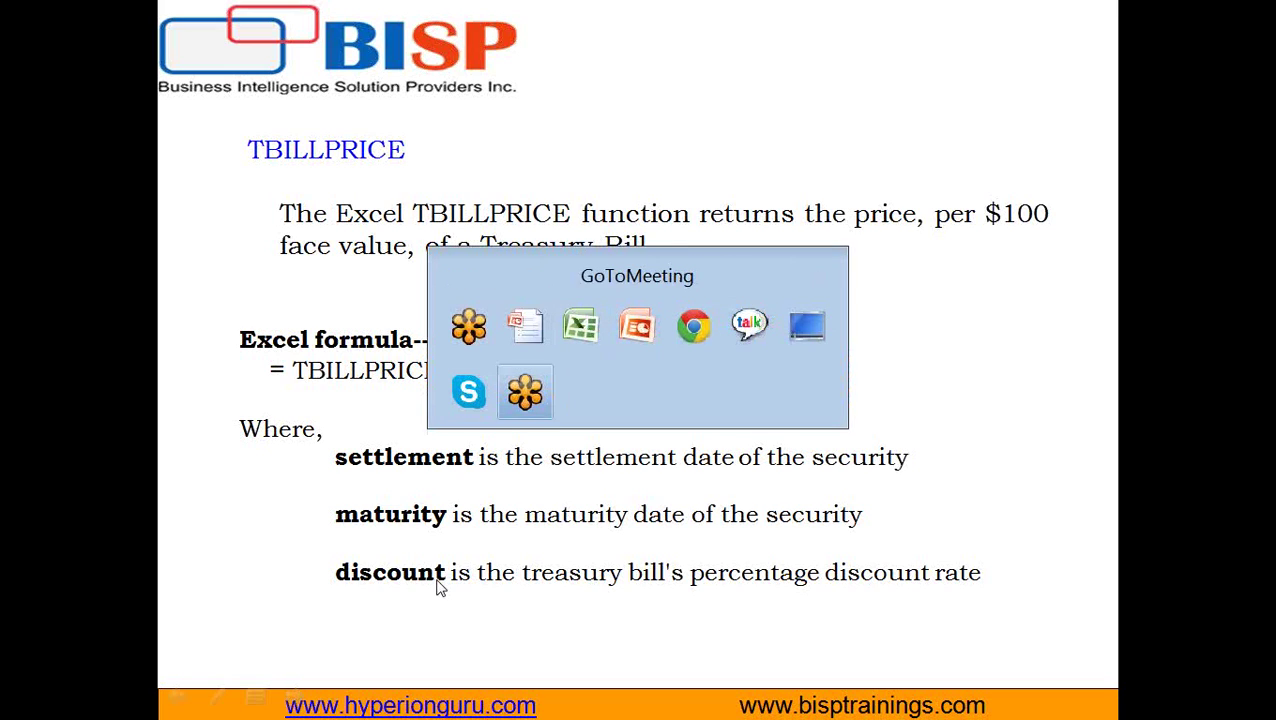
key(alt+Tab)
key(alt+Tab)
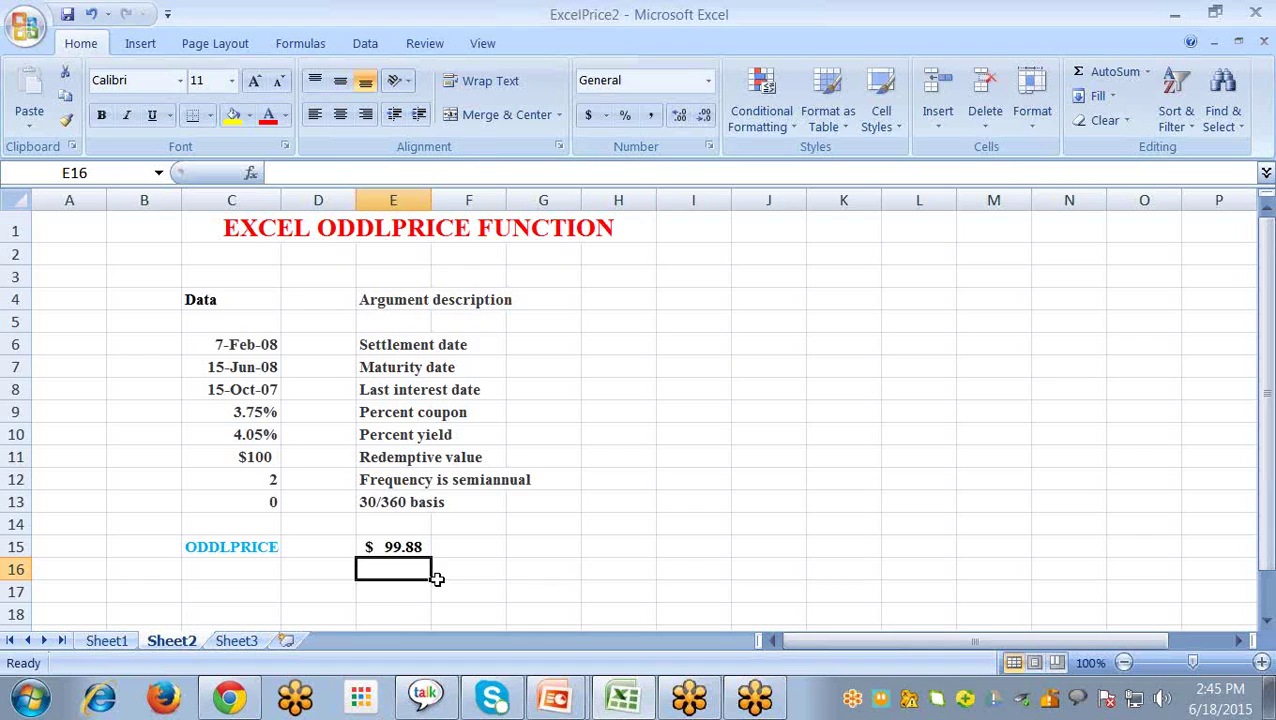
click(246, 642)
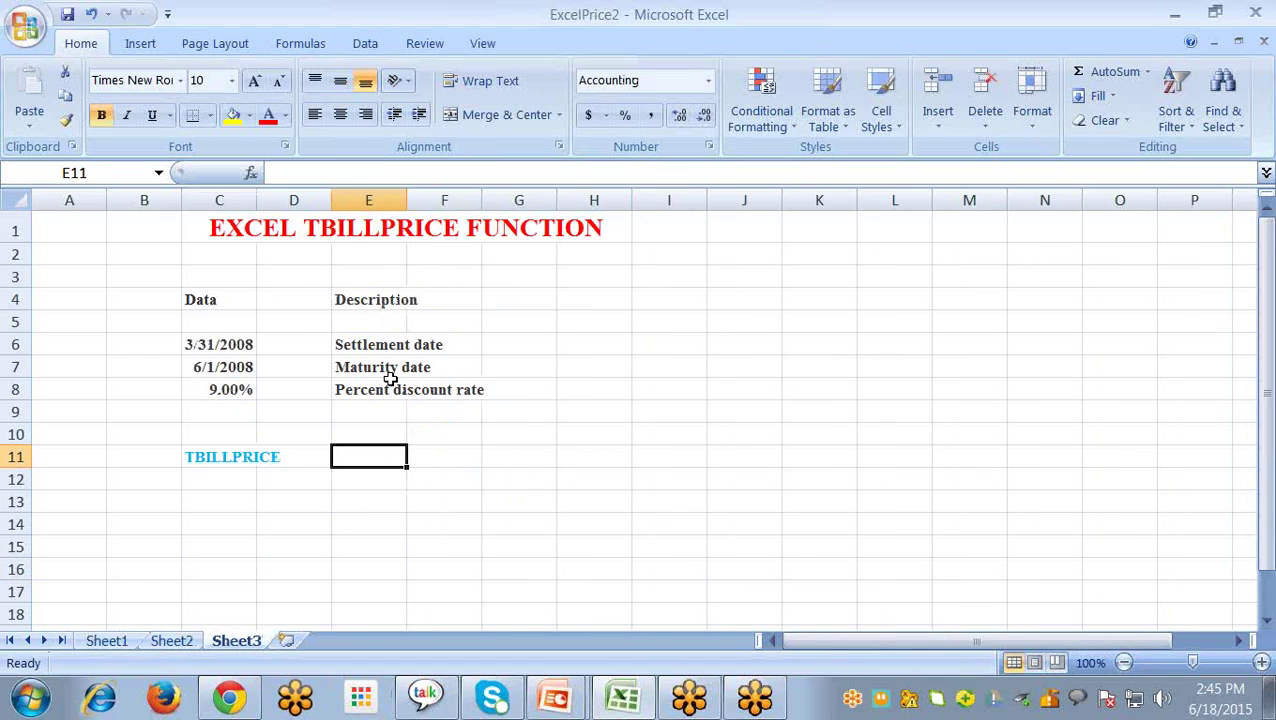
Review the settlement date, maturity date and percent discount rate in cells C6 through C8
click(217, 344)
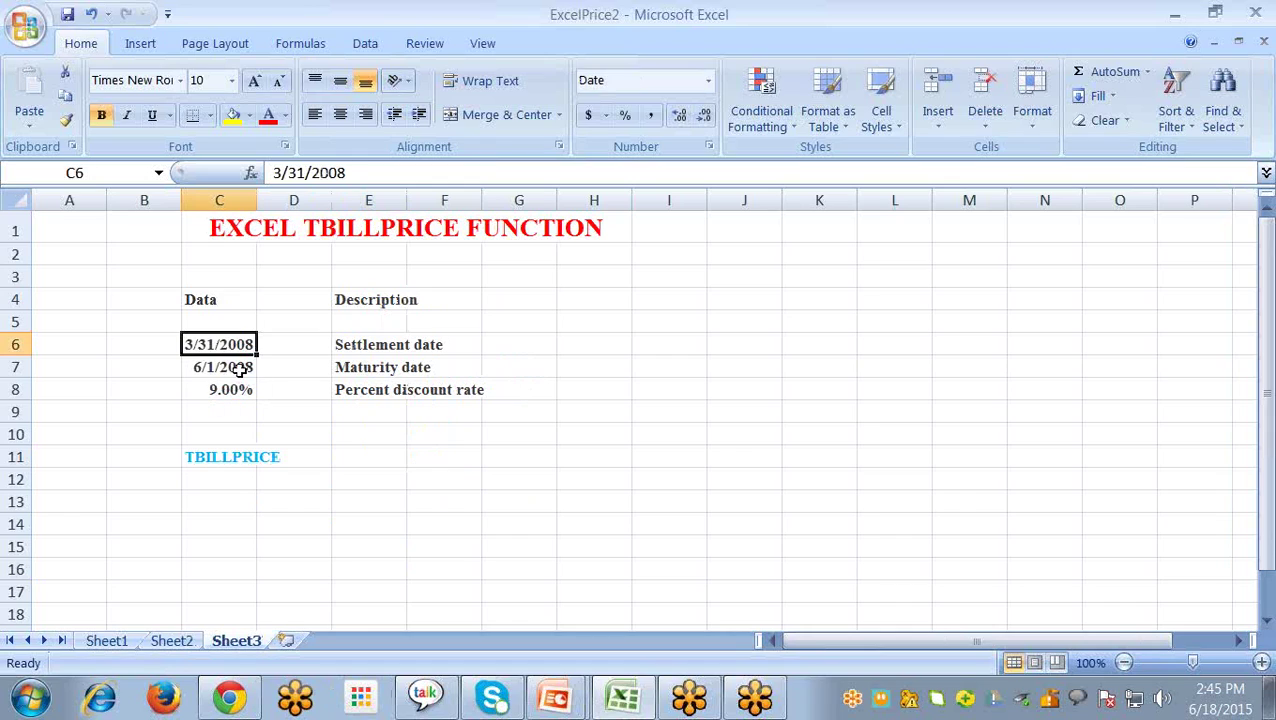
click(237, 367)
click(206, 391)
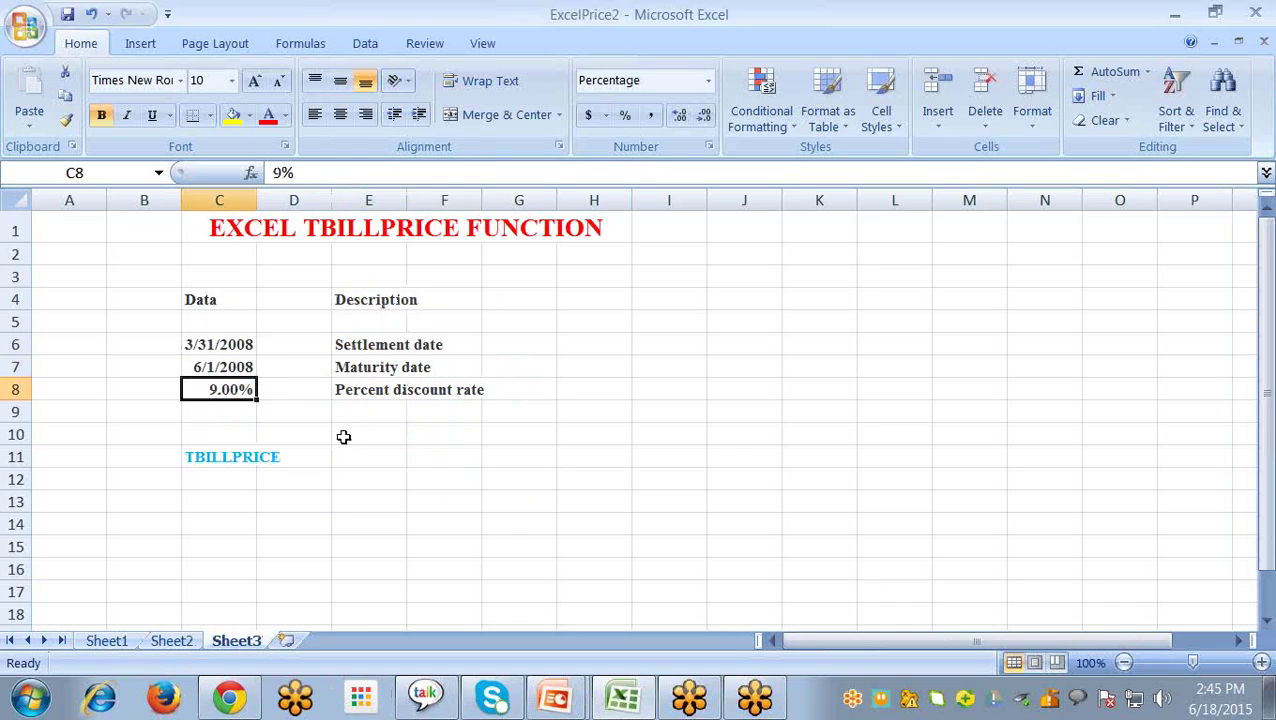
Start a formula in cell E11 beside the TBILLPRICE label using the TBILLPRICE function
click(365, 464)
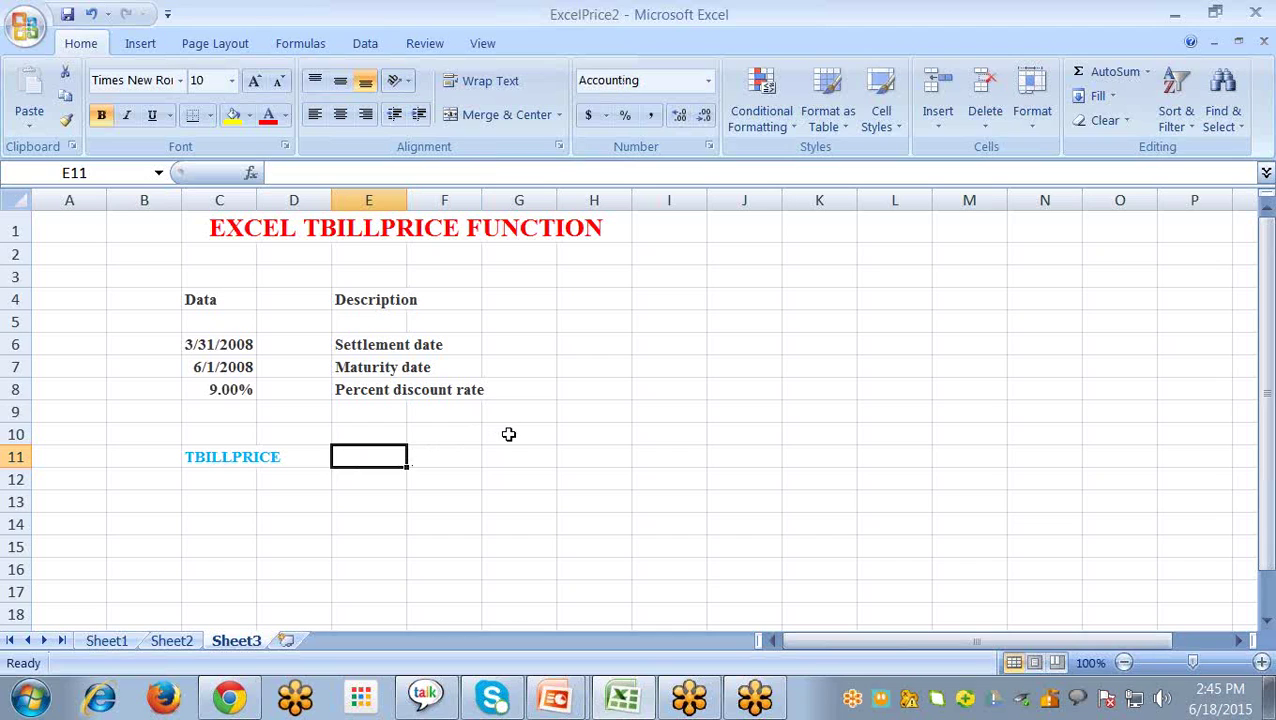
text(=)
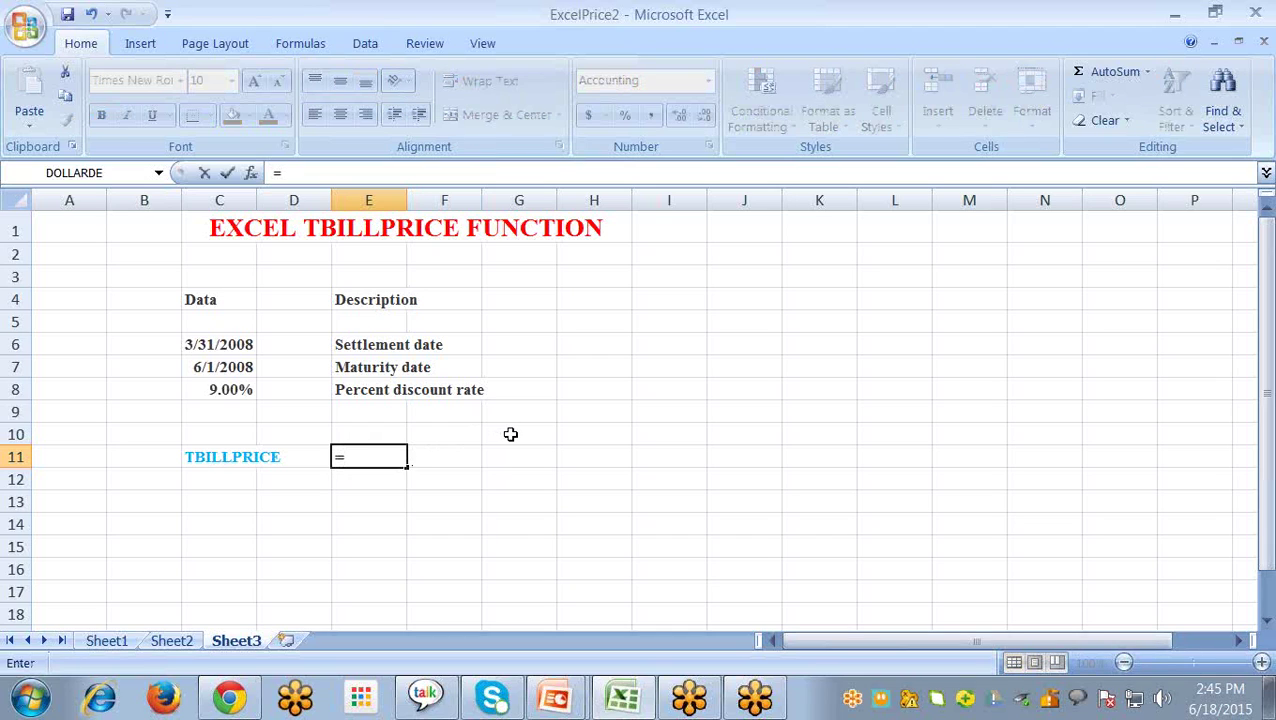
text(o)
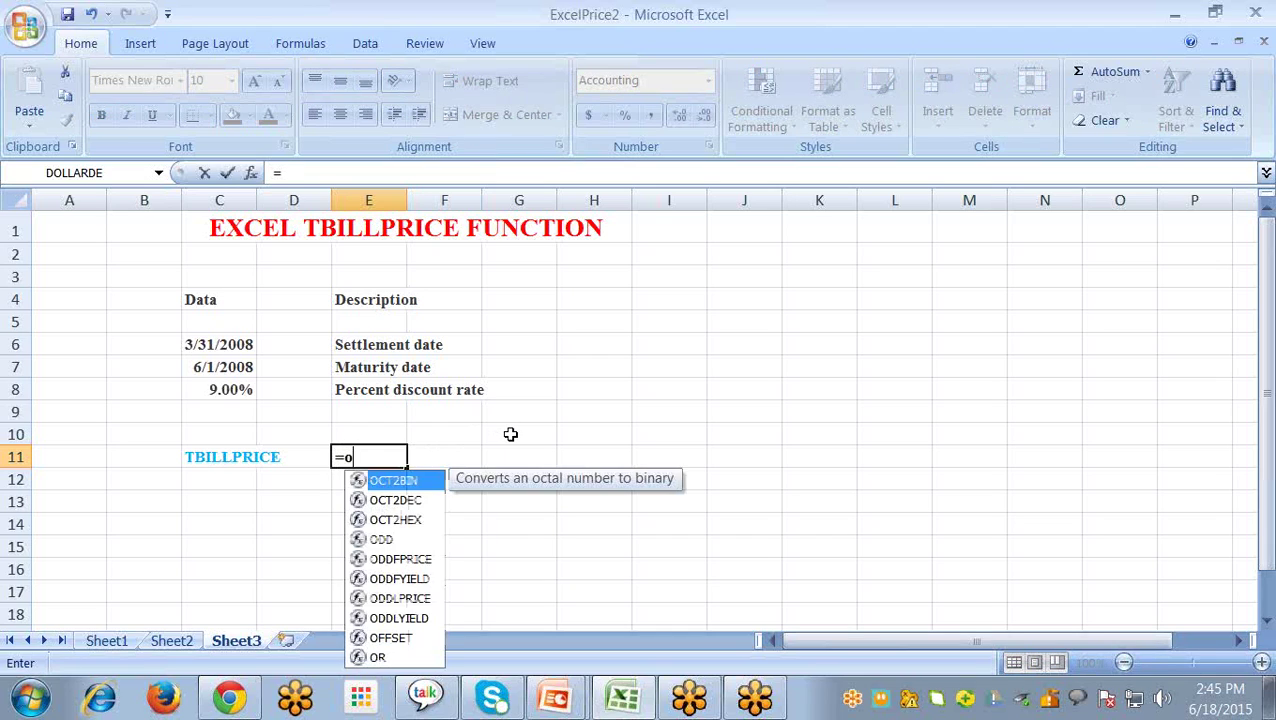
key(BackSpace)
text(tb)
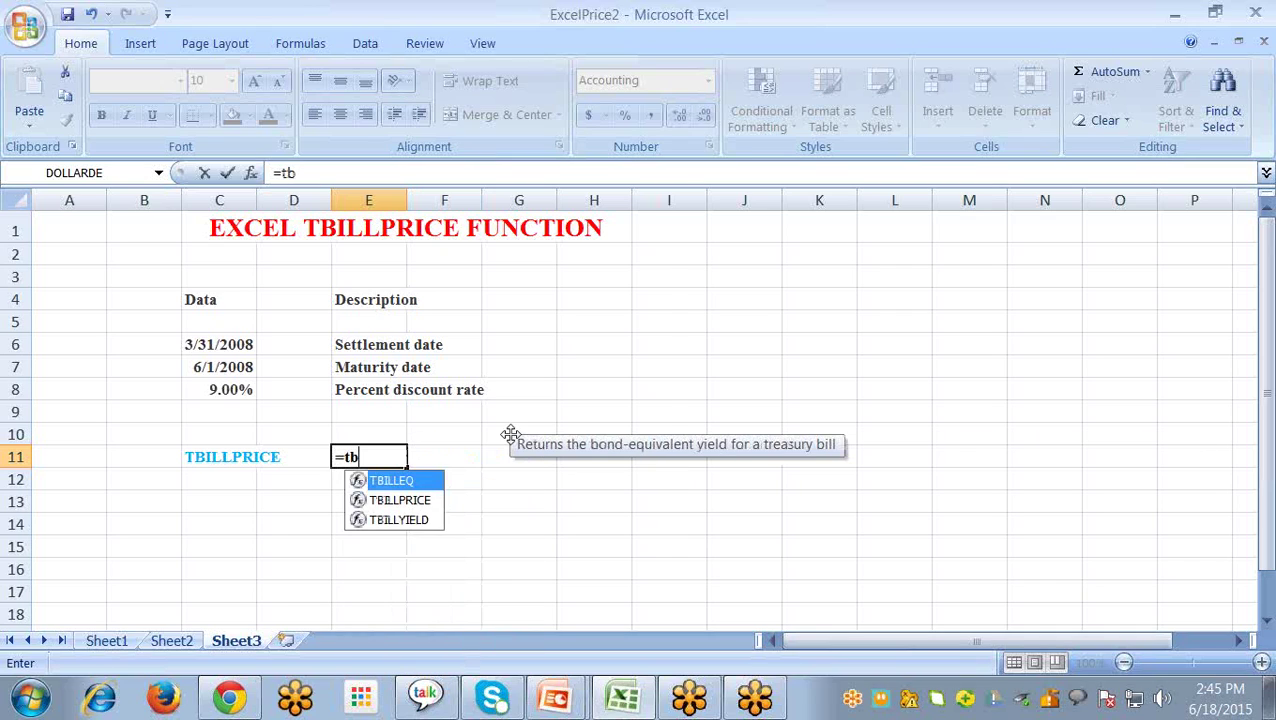
double_click(408, 500)
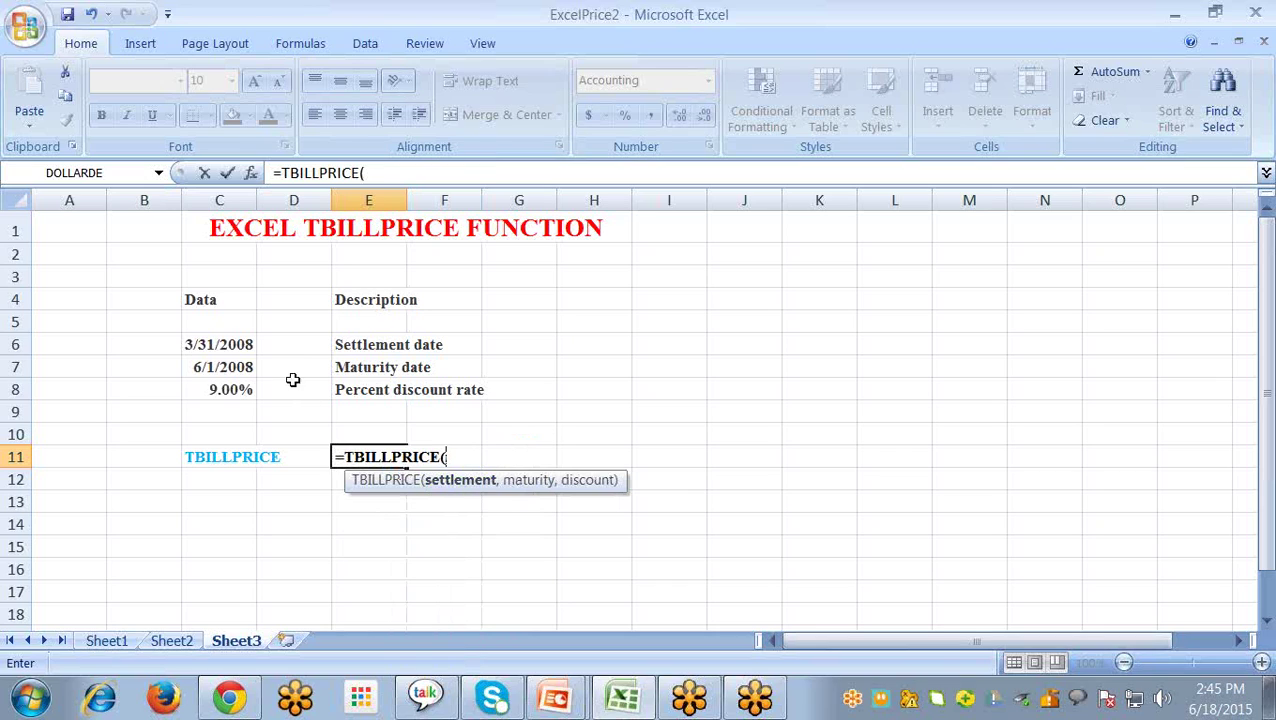
Supply the settlement, maturity and discount arguments from C6, C7 and C8 and complete the TBILLPRICE formula
click(232, 345)
text(,)
click(243, 368)
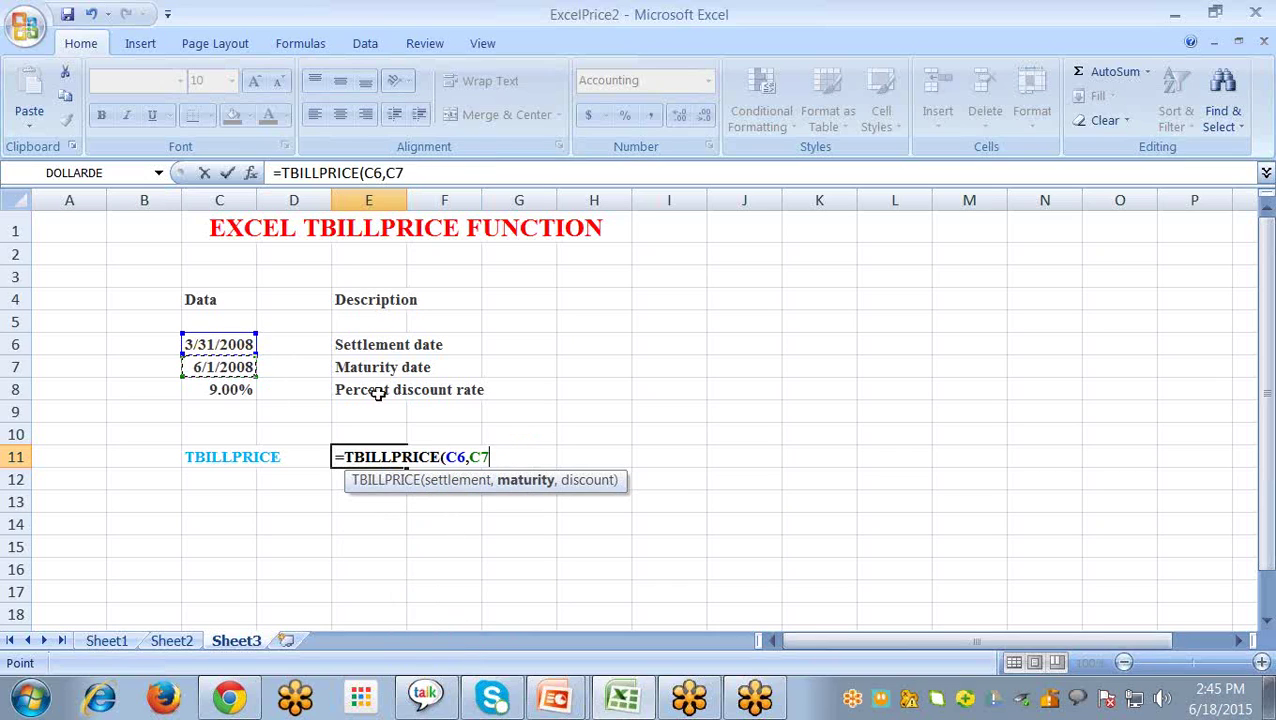
text(,)
click(230, 390)
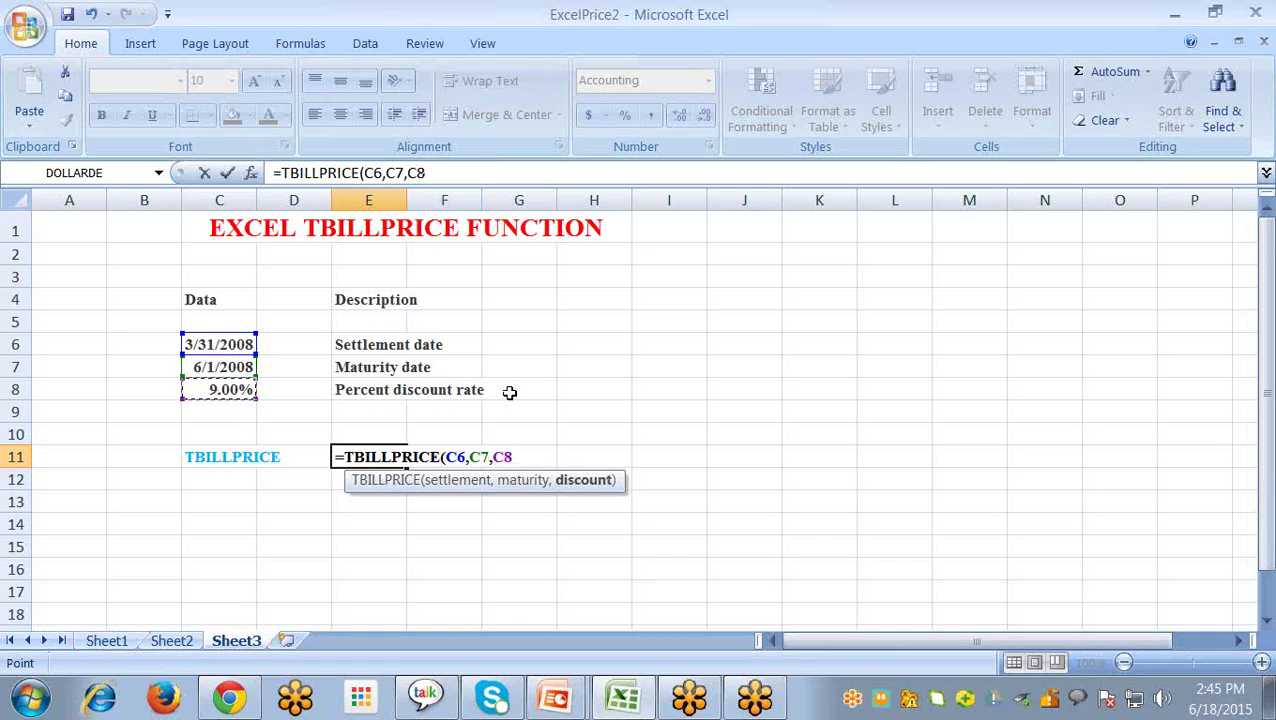
text())
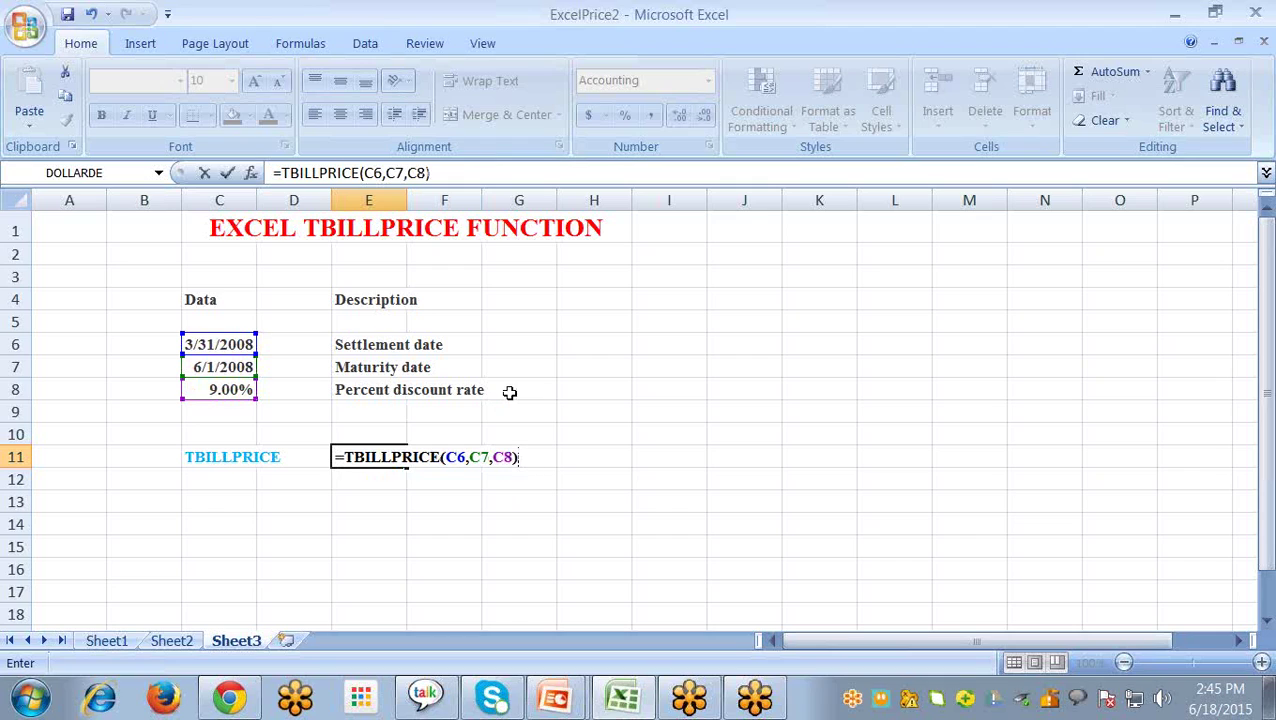
key(Return)
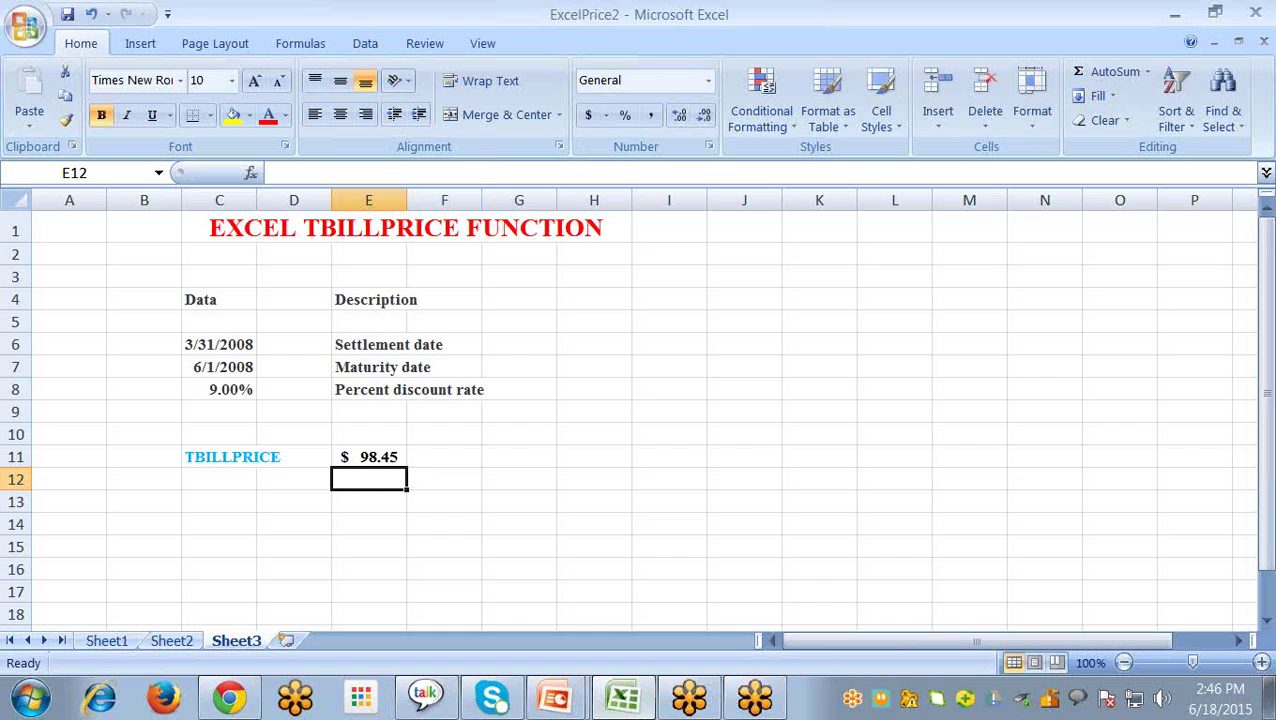
Switch to the PowerPoint slide show and advance from the TBILLPRICE slide to the Questions & Answers slide
click(555, 698)
click(553, 645)
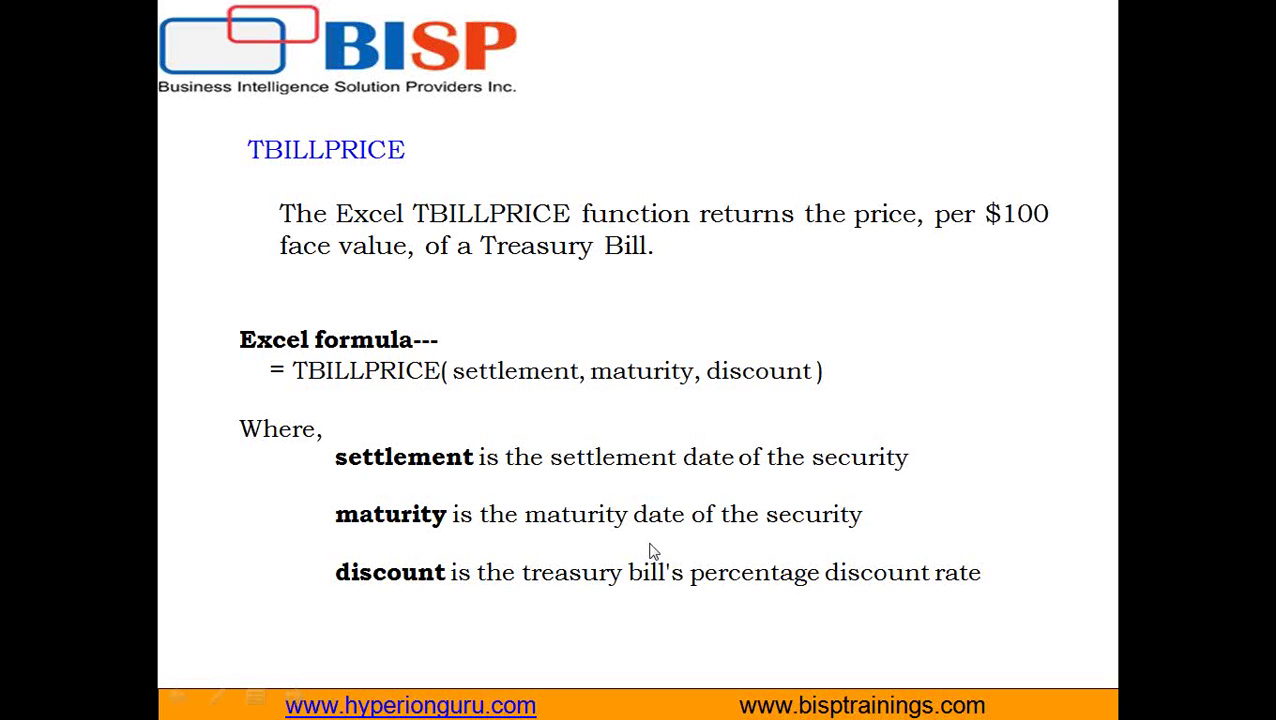
click(649, 545)
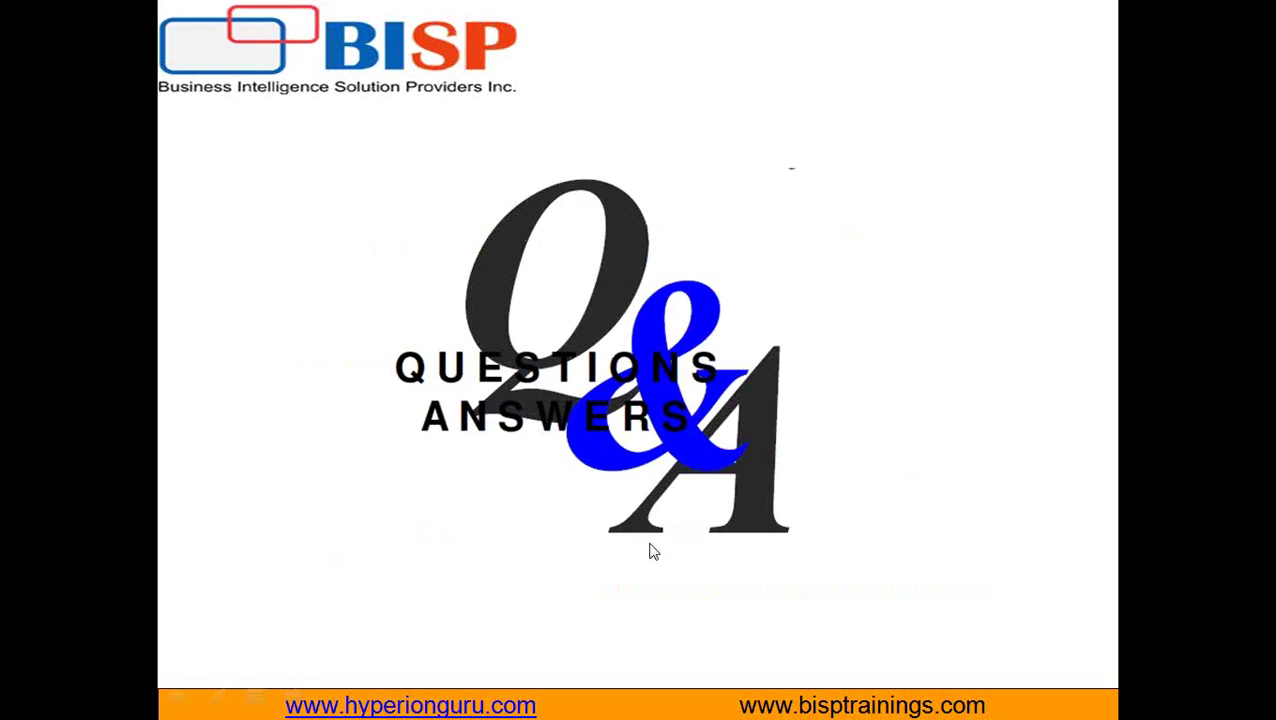